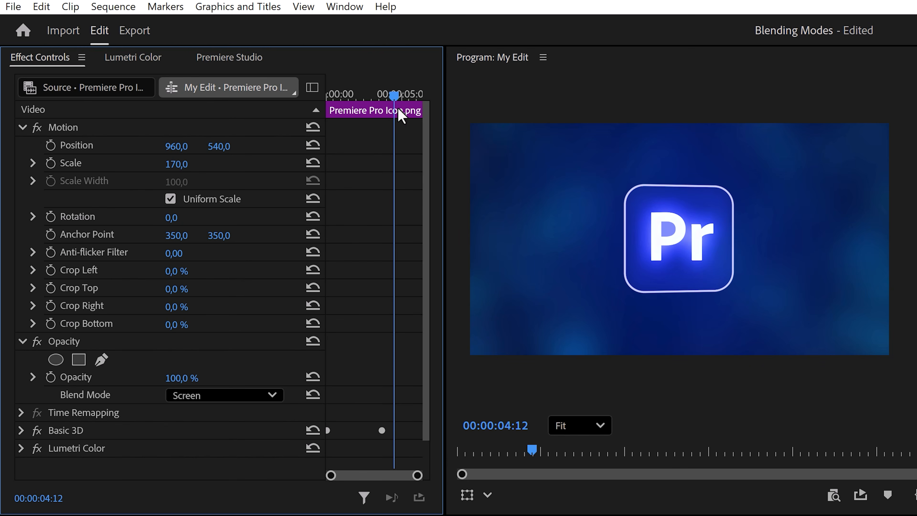
Step: Preview the Premiere Pro icon animation, set the clip's blend mode to Linear Dodge (Add), and play it again from the start
{"action": "left_click_drag", "start_coordinate": [394, 14], "coordinate": [363, 14]}
{"action": "left_click_drag", "start_coordinate": [362, 100], "coordinate": [329, 100]}
{"action": "key", "text": "space"}
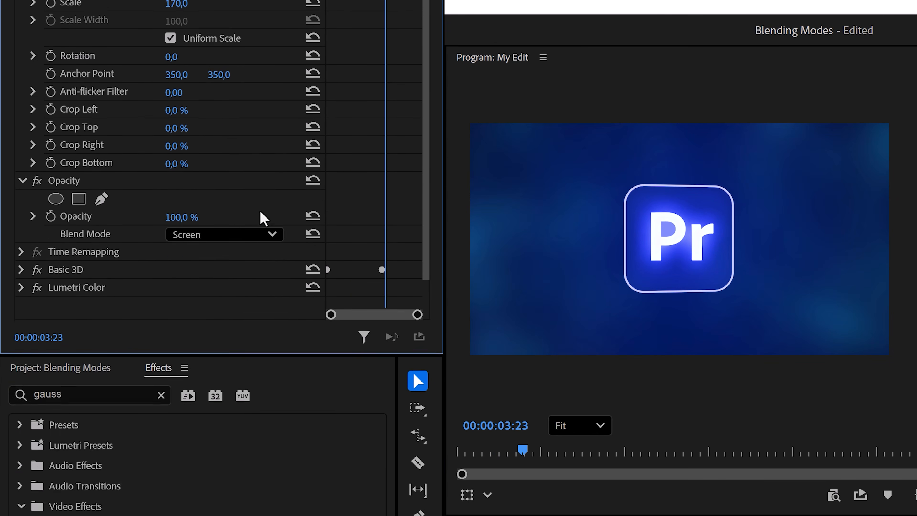
{"action": "left_click", "coordinate": [259, 395]}
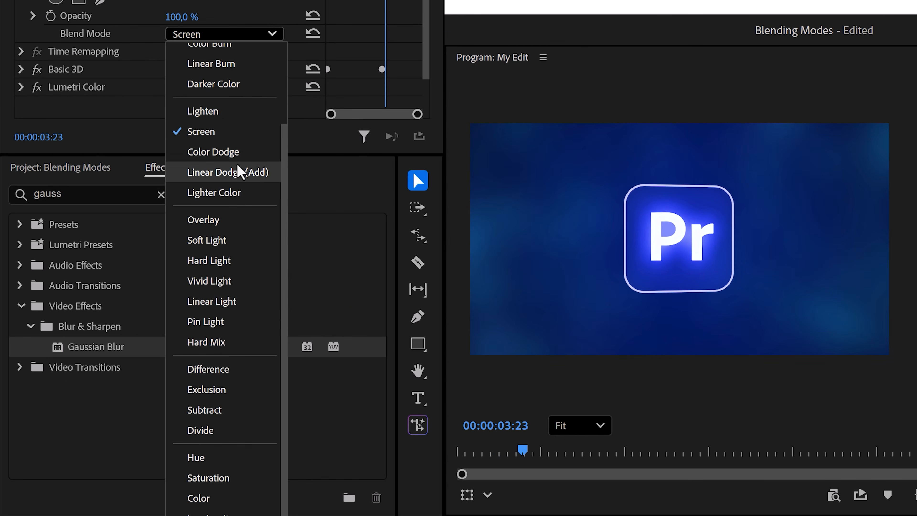
{"action": "left_click", "coordinate": [235, 173]}
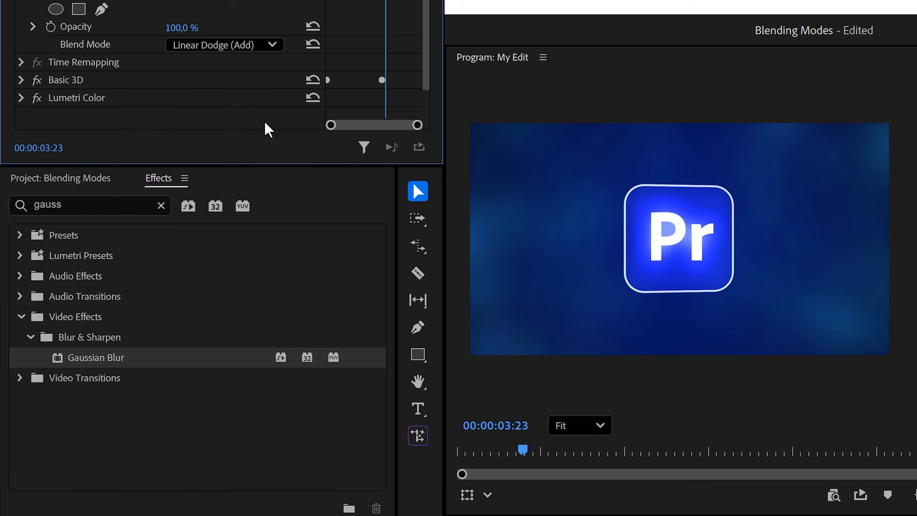
{"action": "left_click_drag", "start_coordinate": [383, 94], "coordinate": [313, 88]}
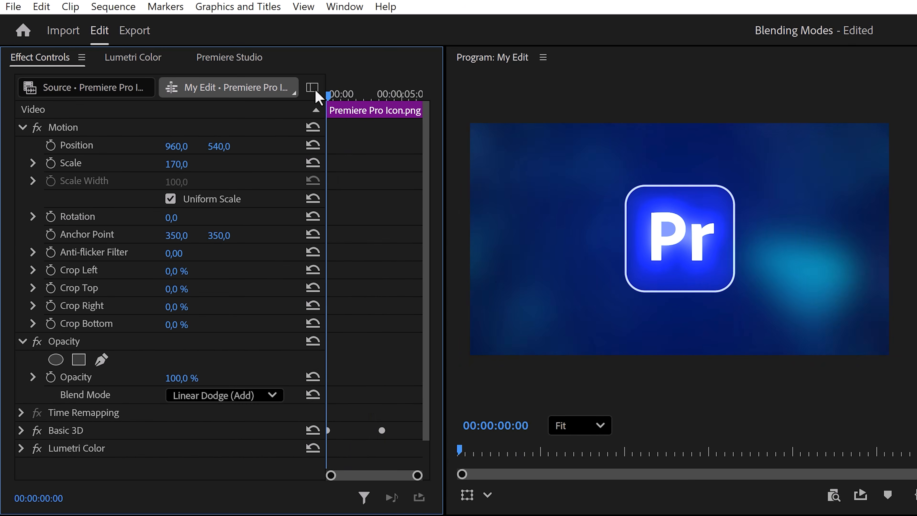
{"action": "key", "text": "space"}
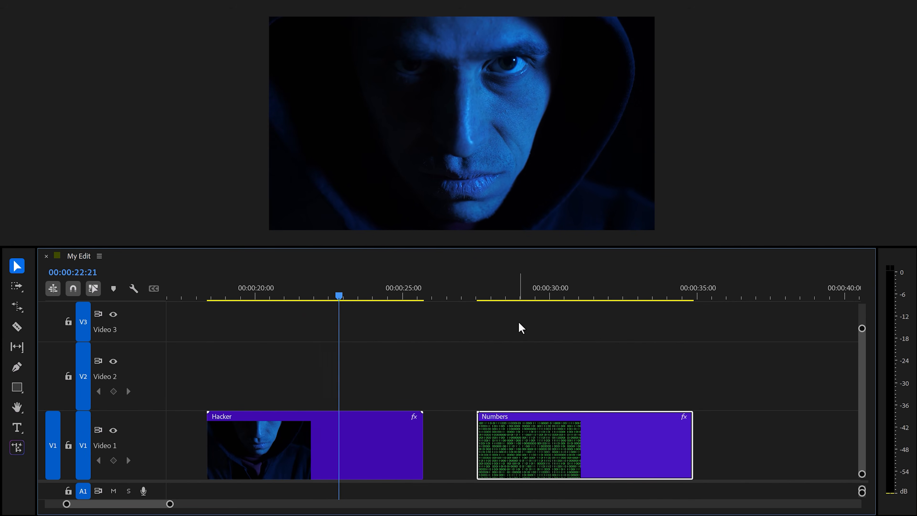
Step: Move the Numbers clip onto Video 2 directly above the Hacker clip and park the playhead over both
{"action": "left_click", "coordinate": [552, 297]}
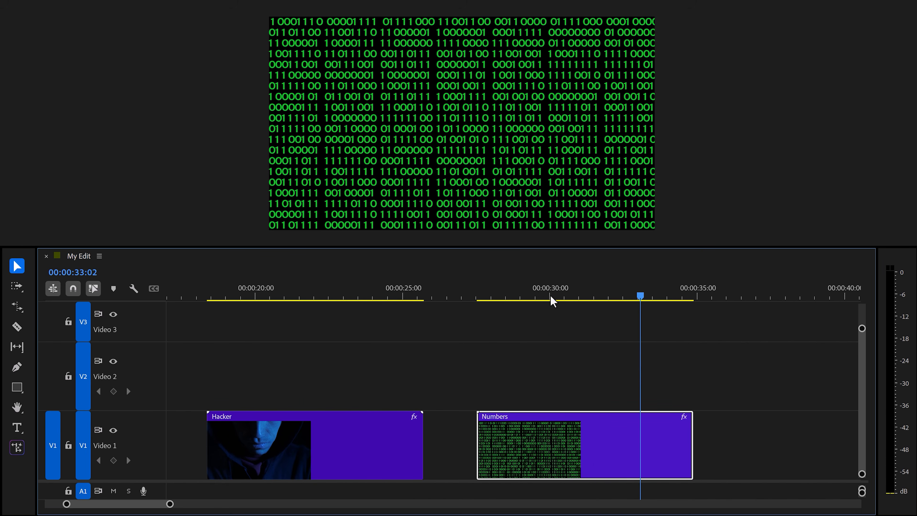
{"action": "left_click_drag", "start_coordinate": [569, 434], "coordinate": [292, 367]}
{"action": "left_click", "coordinate": [286, 297]}
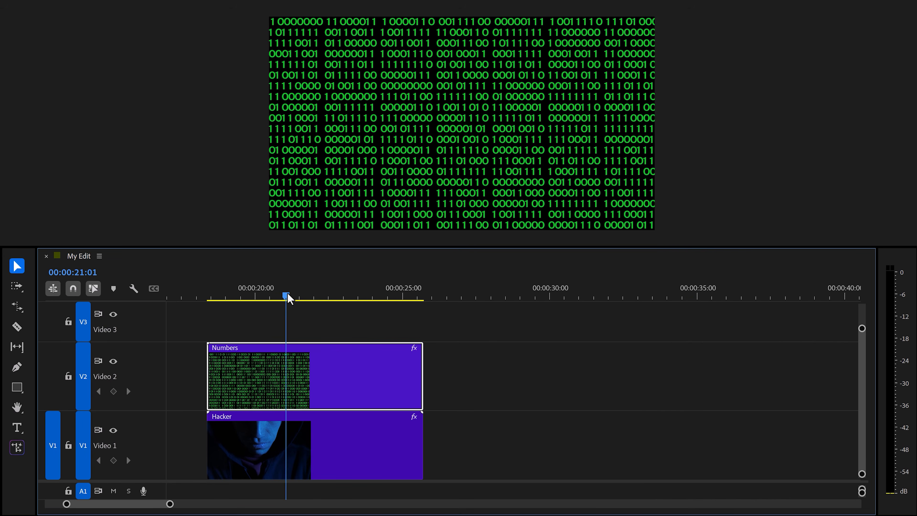
Step: Set the Numbers clip's blend mode to Overlay and scrub through the blended section
{"action": "scroll", "coordinate": [211, 330], "scroll_direction": "up", "scroll_amount": 4}
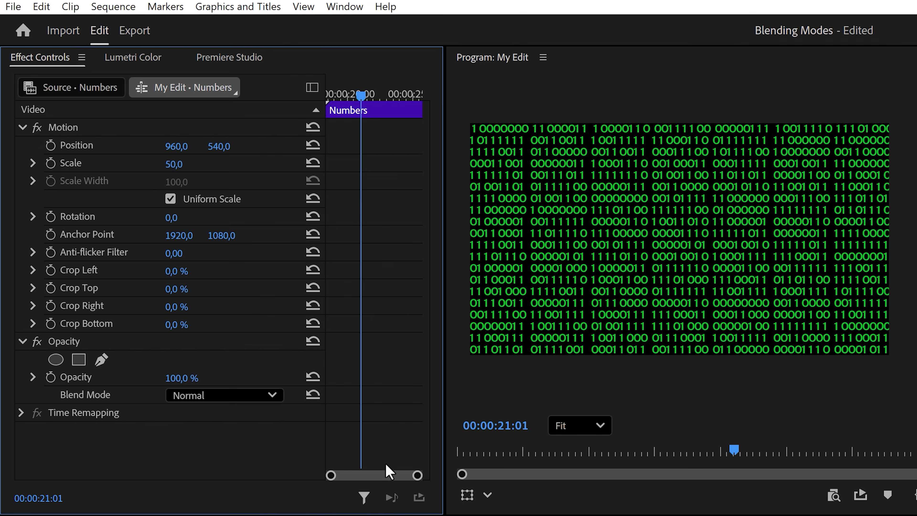
{"action": "left_click", "coordinate": [274, 397]}
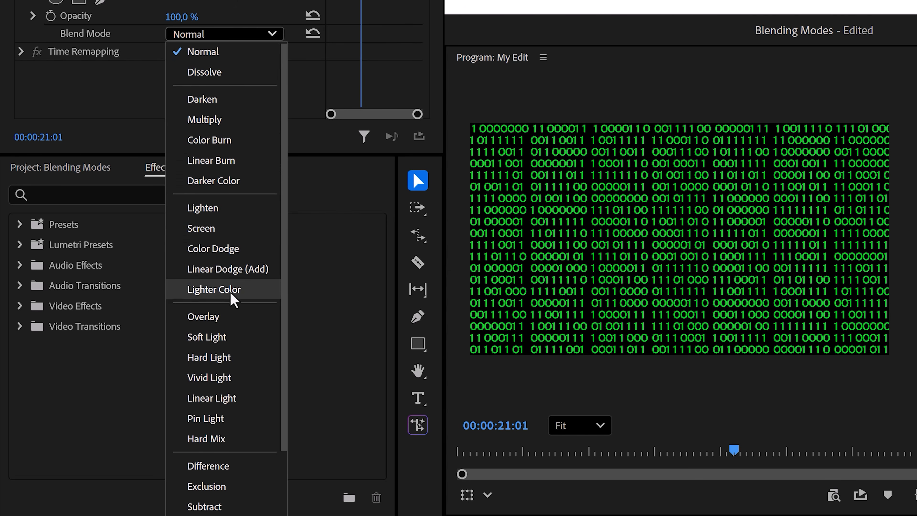
{"action": "left_click", "coordinate": [203, 317]}
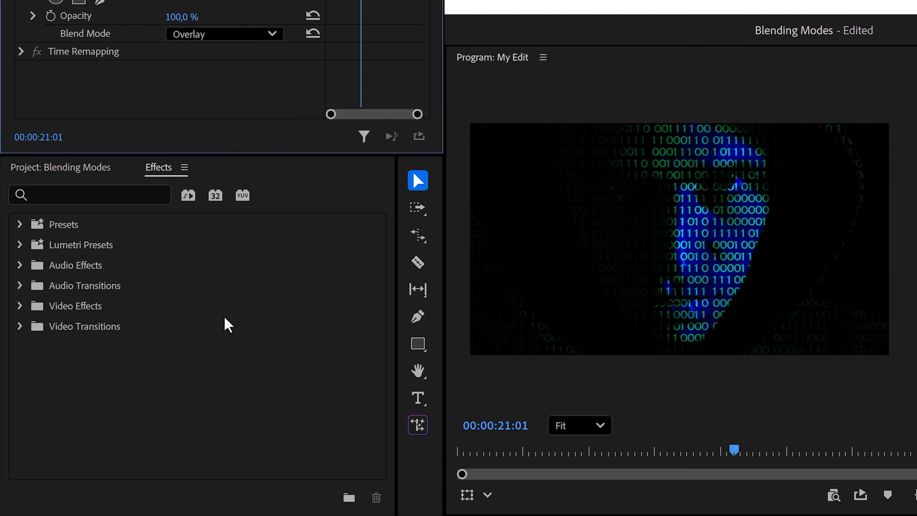
{"action": "left_click", "coordinate": [226, 316]}
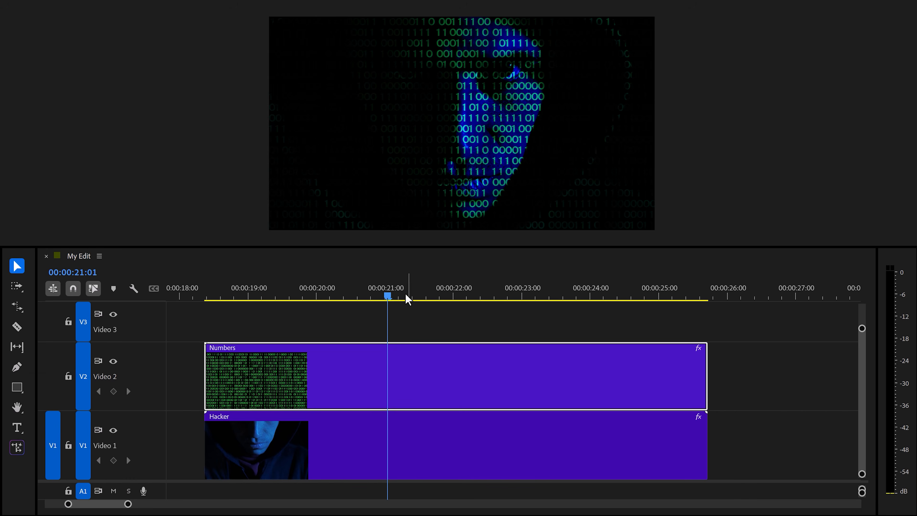
{"action": "left_click_drag", "start_coordinate": [406, 293], "coordinate": [379, 292]}
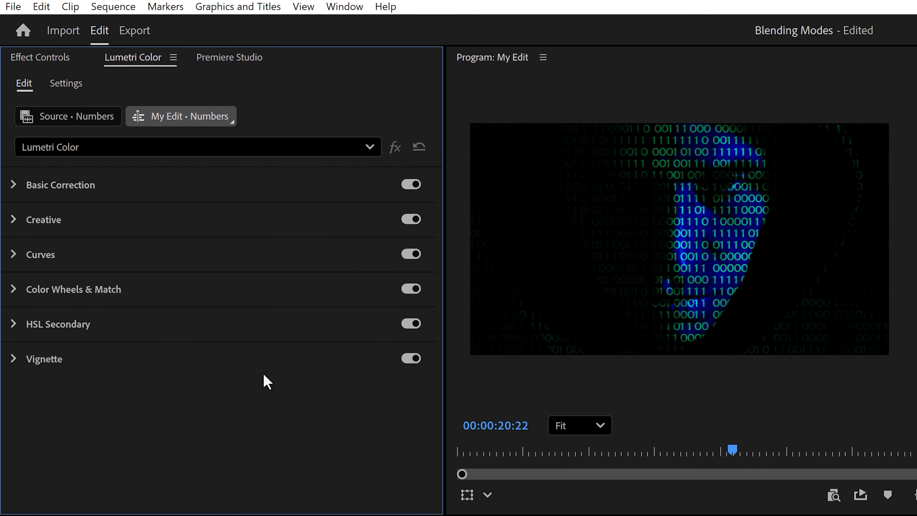
Step: Shift the Numbers clip's green digits to blue with the Hue vs Hue curve and adjust their saturation with the Hue vs Sat curve
{"action": "left_click", "coordinate": [15, 255]}
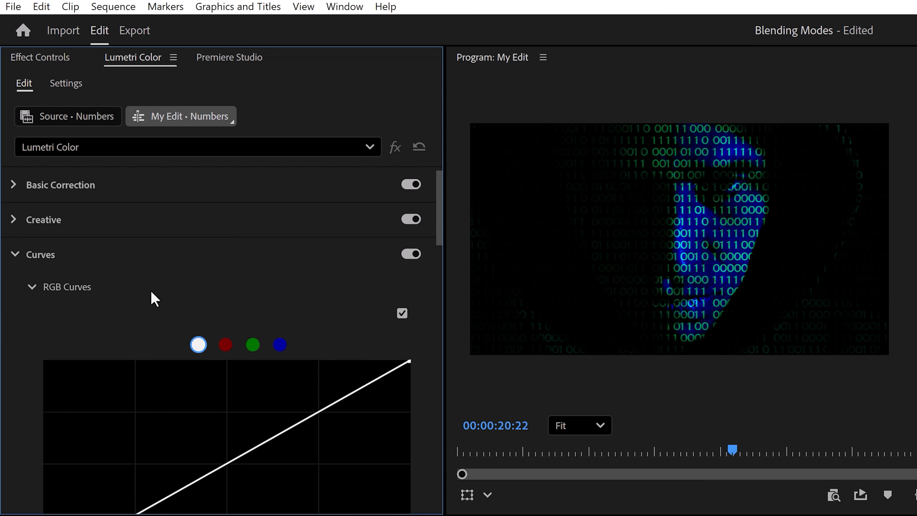
{"action": "left_click_drag", "start_coordinate": [438, 249], "coordinate": [426, 363]}
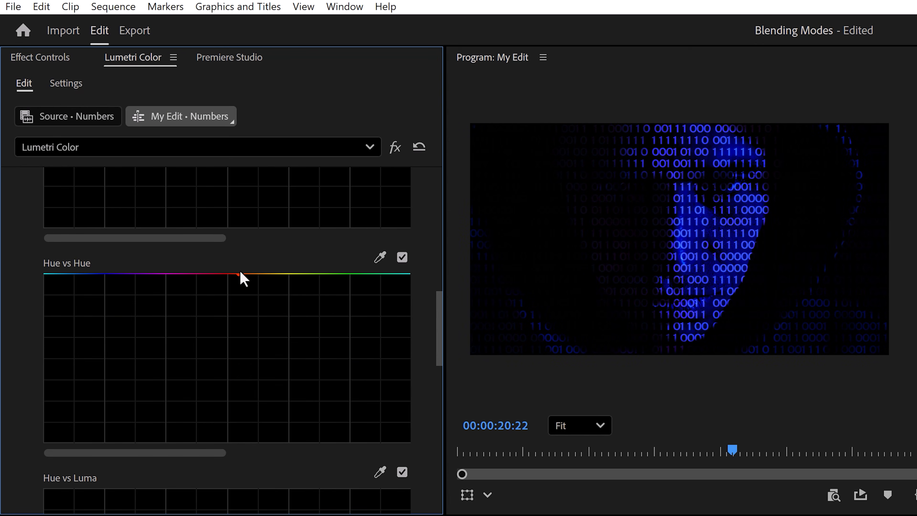
{"action": "left_click_drag", "start_coordinate": [439, 342], "coordinate": [433, 307]}
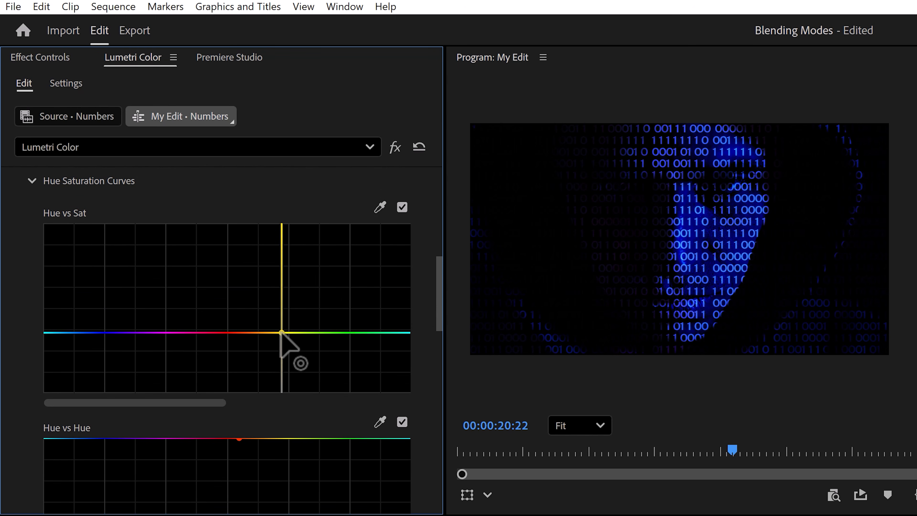
{"action": "left_click_drag", "start_coordinate": [281, 333], "coordinate": [280, 281]}
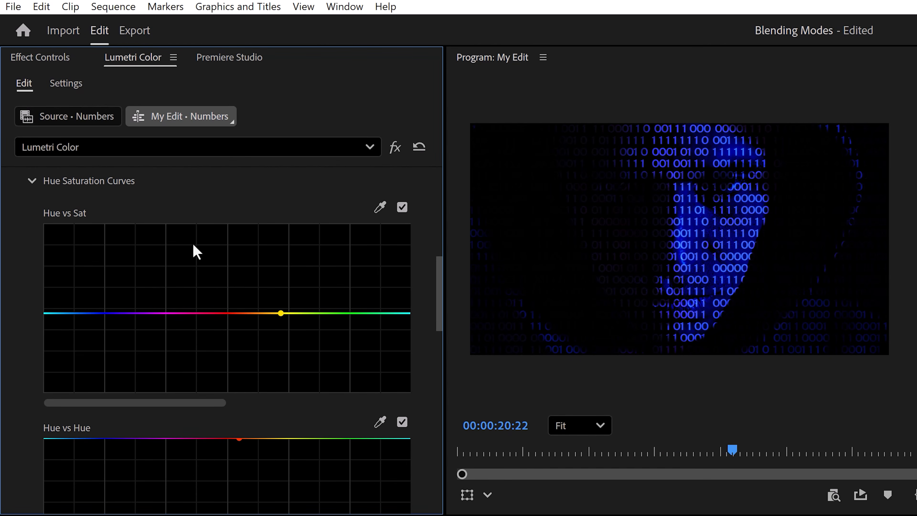
Step: Add an elliptical opacity mask to the Numbers clip with a mask feather of 561 and a mask expansion of 667
{"action": "left_click", "coordinate": [41, 58]}
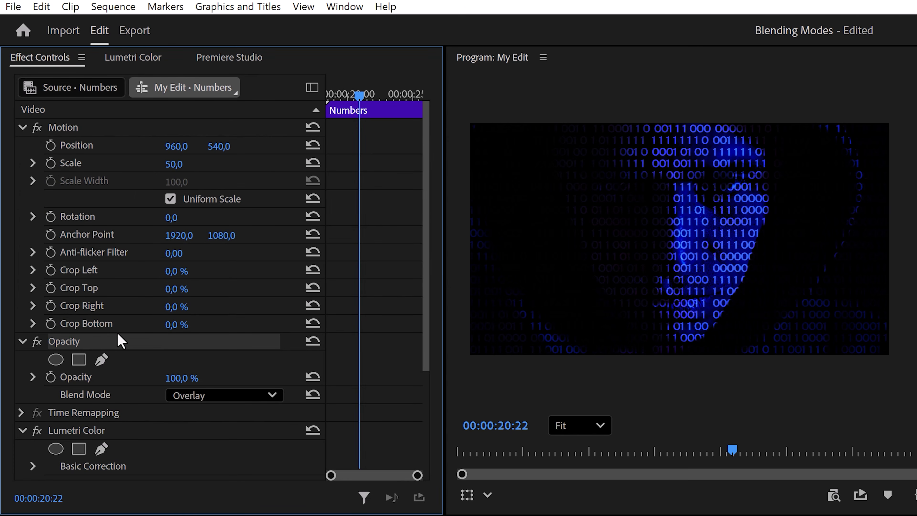
{"action": "left_click", "coordinate": [56, 359]}
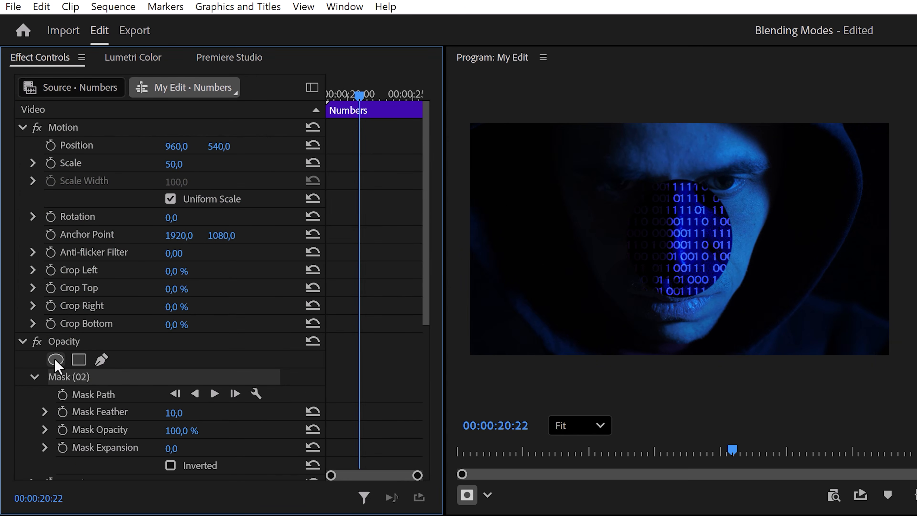
{"action": "left_click", "coordinate": [103, 341]}
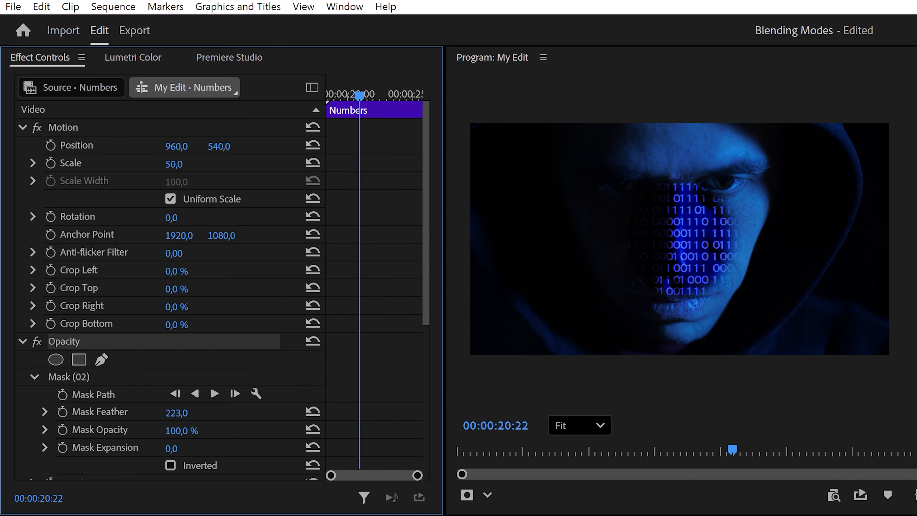
{"action": "left_click_drag", "start_coordinate": [176, 412], "coordinate": [298, 412]}
{"action": "left_click_drag", "start_coordinate": [198, 451], "coordinate": [439, 451]}
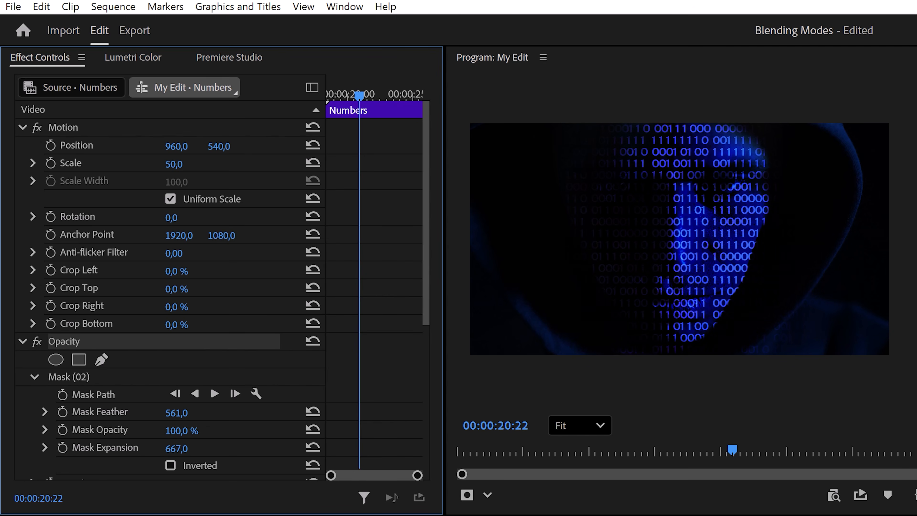
Step: Reduce the mask expansion to 569 and reposition the elliptical mask over the hacker's face
{"action": "left_click", "coordinate": [123, 379]}
{"action": "left_click_drag", "start_coordinate": [718, 244], "coordinate": [674, 167]}
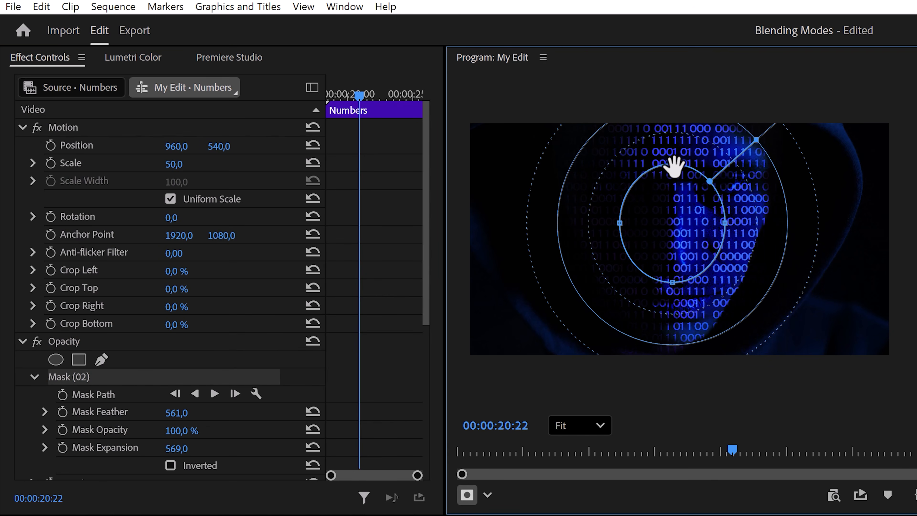
{"action": "left_click_drag", "start_coordinate": [653, 217], "coordinate": [688, 220]}
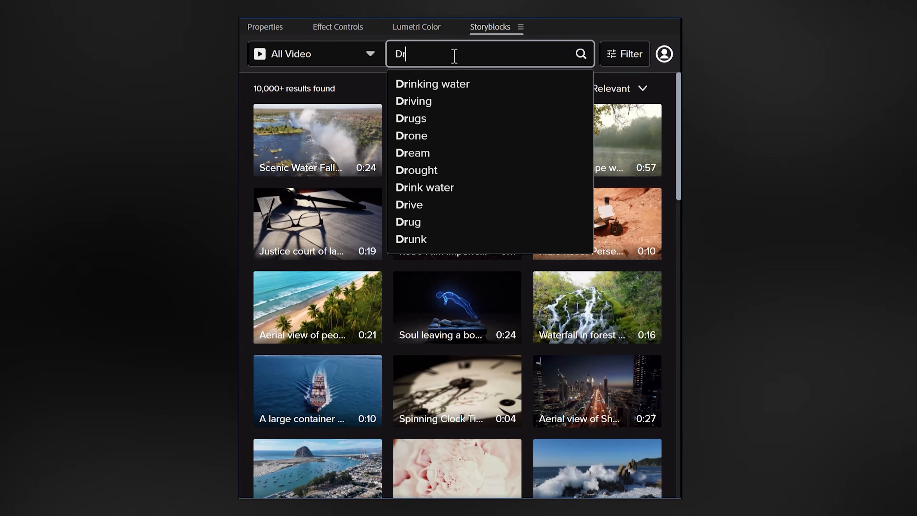
Step: Search the Storyblocks video library for "Drone footage" and browse the clips
{"action": "type", "text": "one footage"}
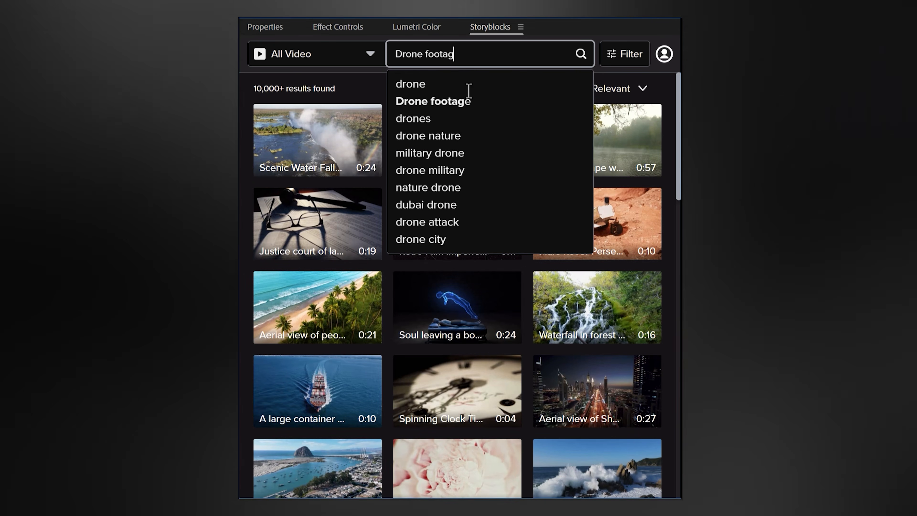
{"action": "key", "text": "Return"}
{"action": "scroll", "coordinate": [457, 285], "scroll_direction": "down", "scroll_amount": 5}
{"action": "scroll", "coordinate": [457, 286], "scroll_direction": "down", "scroll_amount": 3}
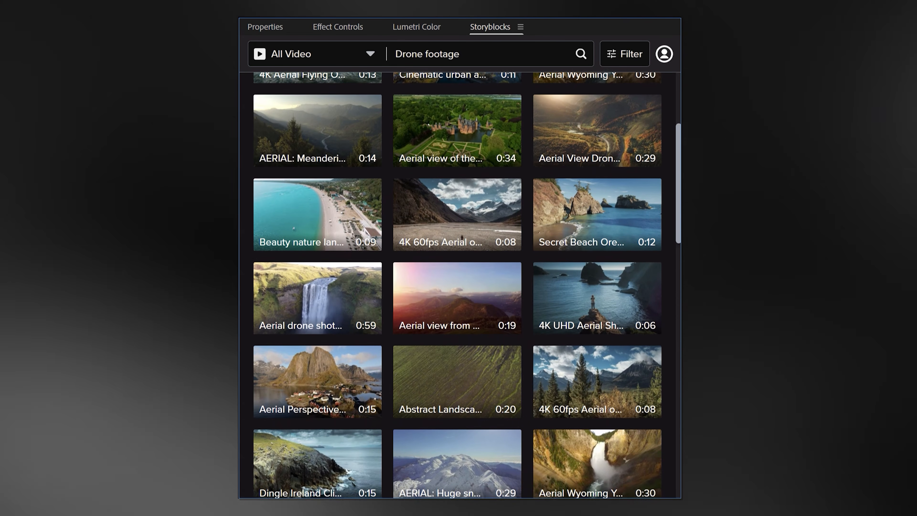
{"action": "scroll", "coordinate": [458, 286], "scroll_direction": "down", "scroll_amount": 1}
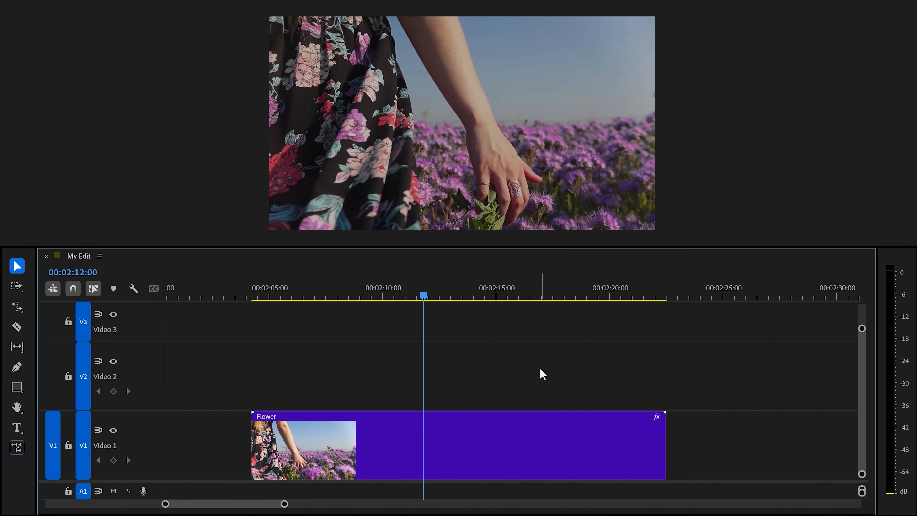
Step: Duplicate the Flower clip onto Video 2 and apply Gaussian Blur to the copy
{"action": "left_click_drag", "start_coordinate": [495, 415], "coordinate": [495, 371], "text": "alt"}
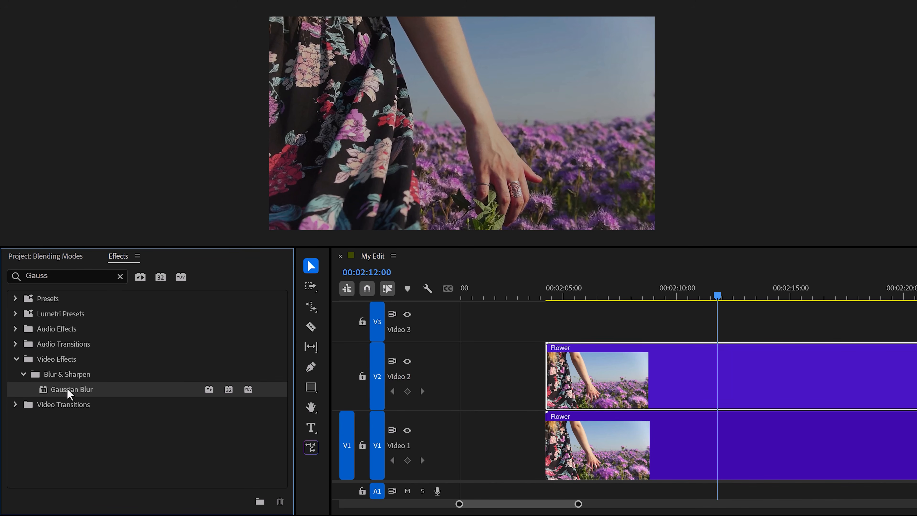
{"action": "left_click_drag", "start_coordinate": [68, 390], "coordinate": [560, 366]}
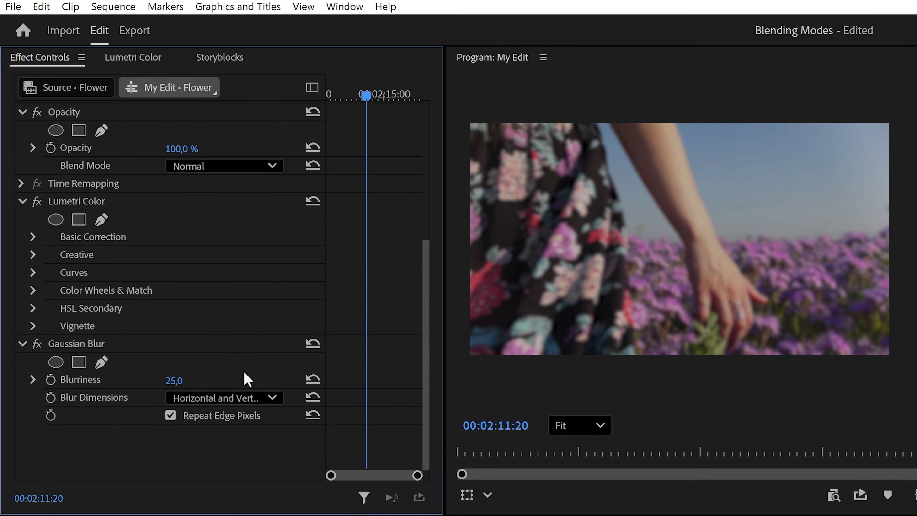
Step: Set the Flower copy's blend mode to Screen and its Gaussian Blur blurriness to 108
{"action": "left_click_drag", "start_coordinate": [173, 380], "coordinate": [190, 368]}
{"action": "left_click", "coordinate": [229, 166]}
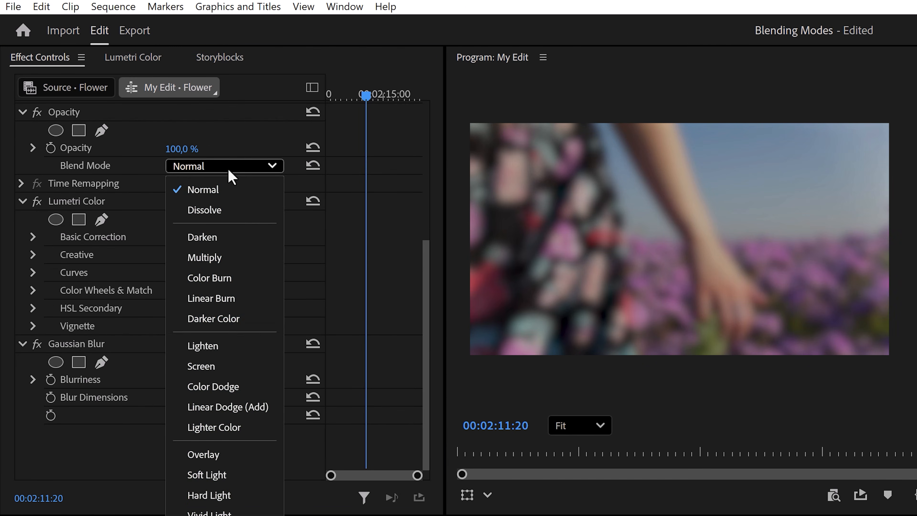
{"action": "left_click", "coordinate": [206, 367]}
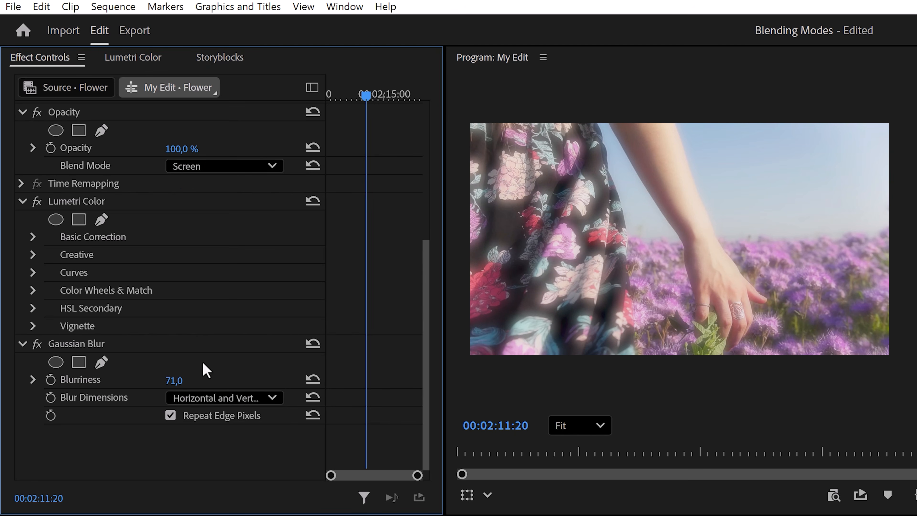
{"action": "mouse_move", "coordinate": [174, 380]}
{"action": "left_mouse_down"}
{"action": "mouse_move", "coordinate": [246, 381]}
{"action": "mouse_move", "coordinate": [164, 381]}
{"action": "mouse_move", "coordinate": [185, 381]}
{"action": "left_mouse_up"}
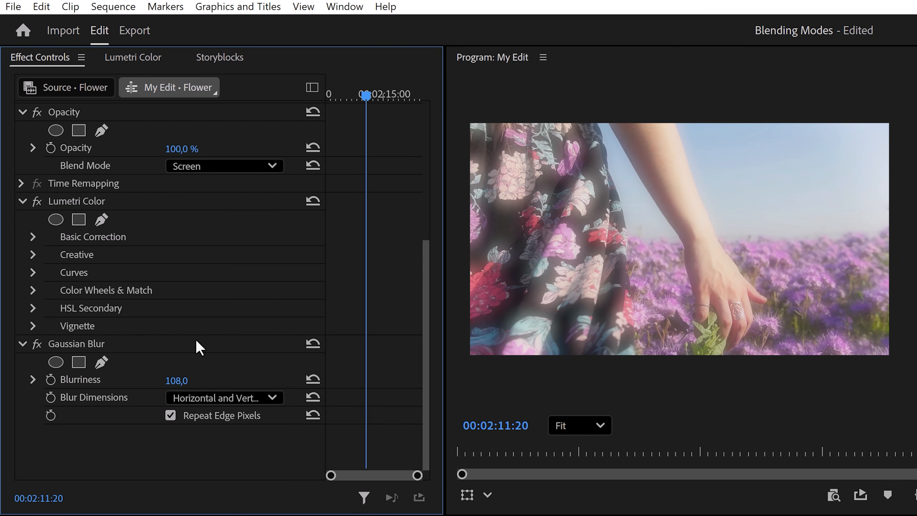
Step: Apply VR Chromatic Aberrations to the Flower copy with red aberration -9 and green aberration -1, and increase the blue aberration
{"action": "left_click", "coordinate": [161, 195]}
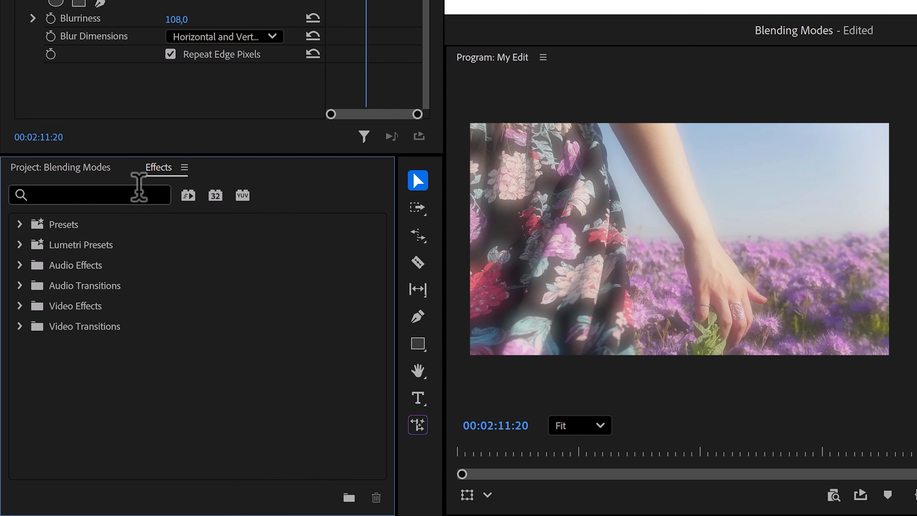
{"action": "left_click", "coordinate": [139, 187]}
{"action": "type", "text": "Chromatic"}
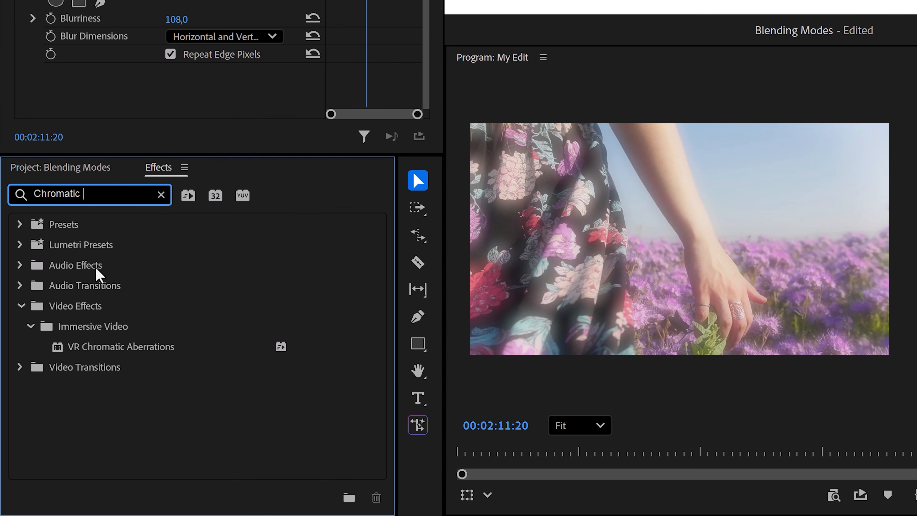
{"action": "left_click_drag", "start_coordinate": [104, 349], "coordinate": [115, 108]}
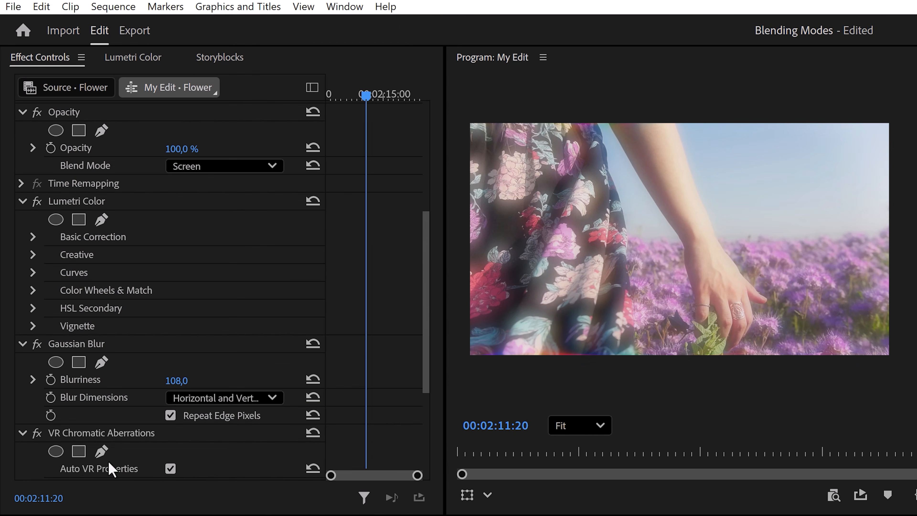
{"action": "left_click_drag", "start_coordinate": [428, 342], "coordinate": [395, 420]}
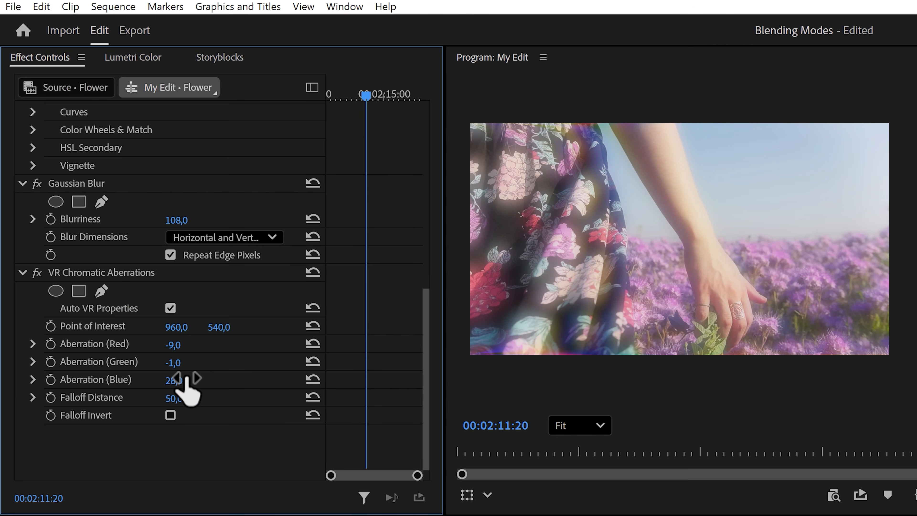
Step: Increase the tint in the Lumetri Basic Correction of the Flower copy
{"action": "left_click", "coordinate": [133, 57]}
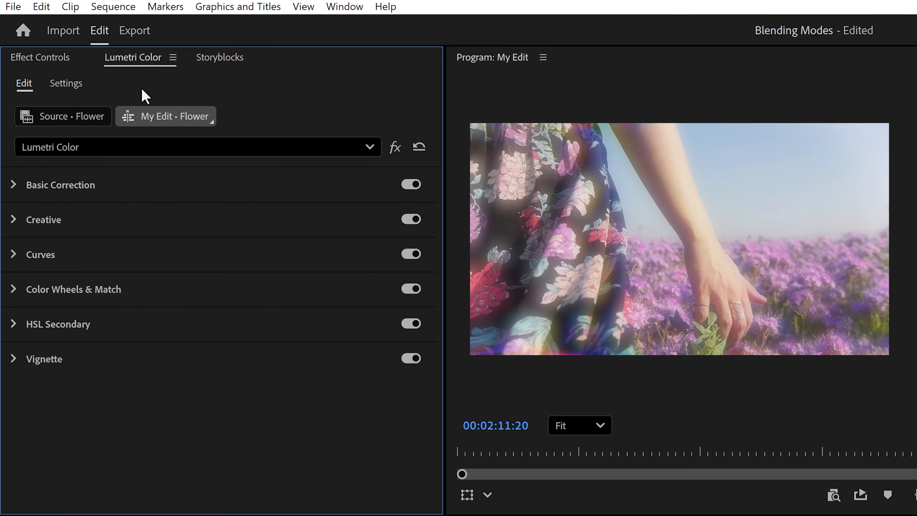
{"action": "left_click", "coordinate": [13, 186]}
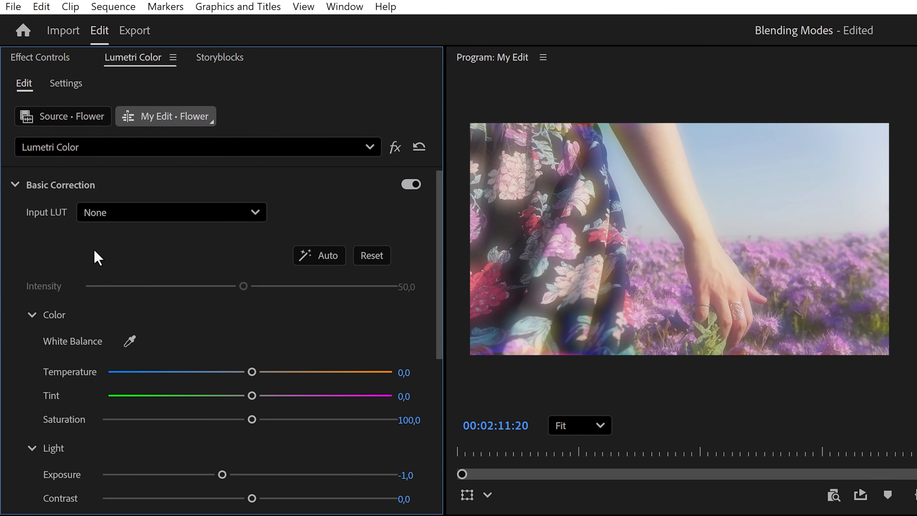
{"action": "left_click_drag", "start_coordinate": [403, 397], "coordinate": [414, 397]}
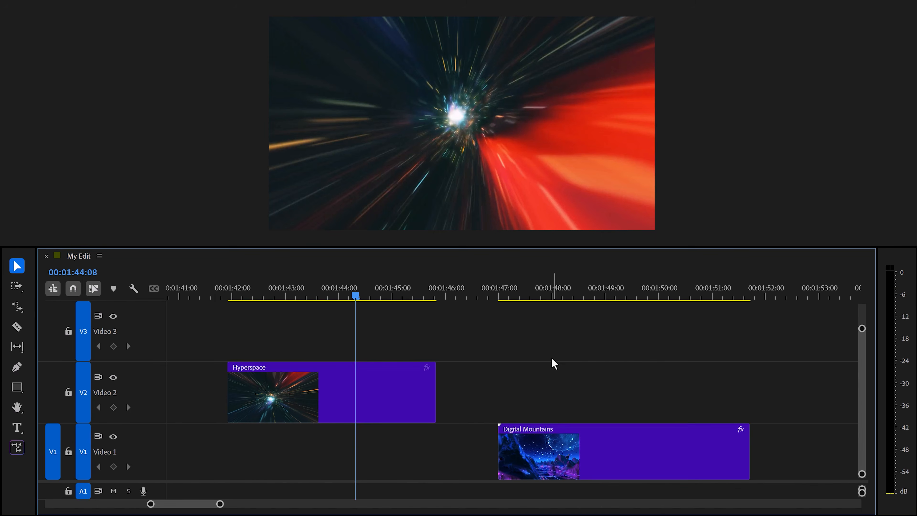
Step: Move the Digital Mountains clip on Video 1 to start beneath the end of Hyperspace, and place the playhead at 00:01:45:09 within the overlap
{"action": "left_click_drag", "start_coordinate": [344, 293], "coordinate": [372, 303]}
{"action": "left_click_drag", "start_coordinate": [599, 451], "coordinate": [483, 452]}
{"action": "left_click", "coordinate": [411, 293]}
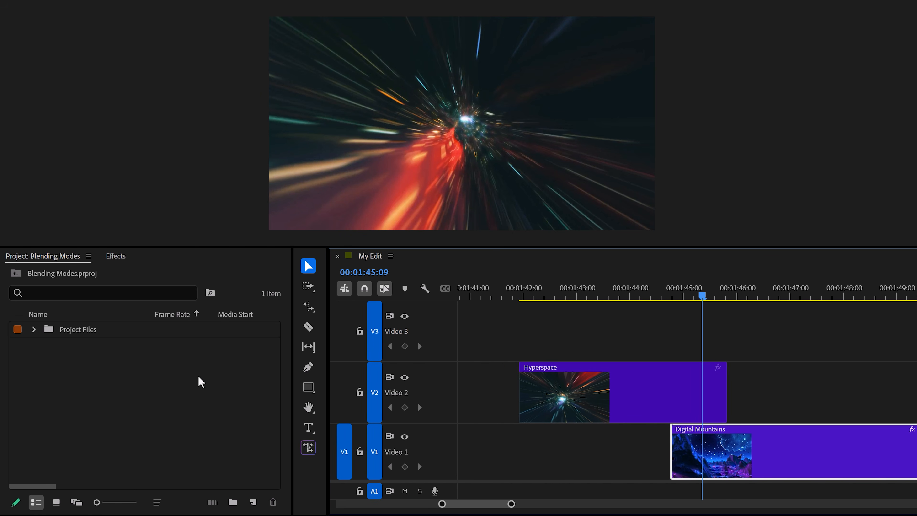
Step: Create a white (FFFFFF) color matte and place it on Video 3, trimmed to the overlap of Hyperspace and Digital Mountains
{"action": "left_click", "coordinate": [257, 501]}
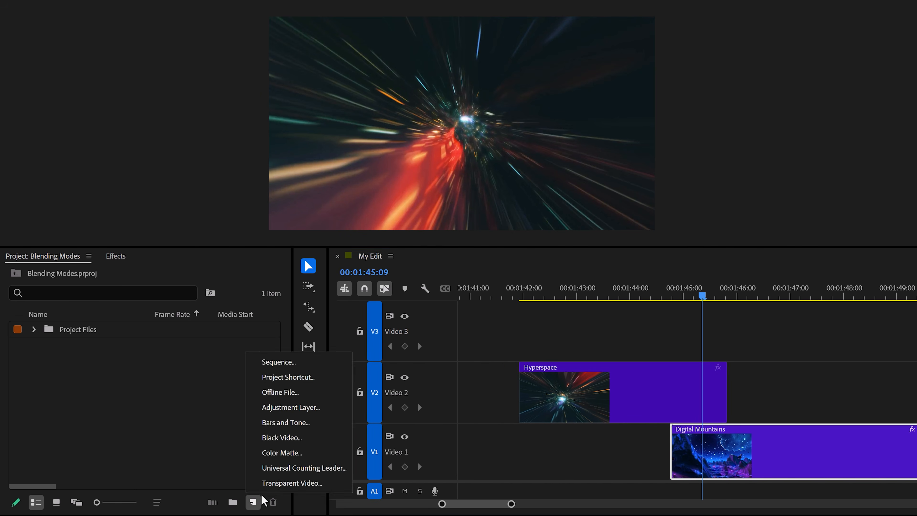
{"action": "left_click", "coordinate": [281, 453]}
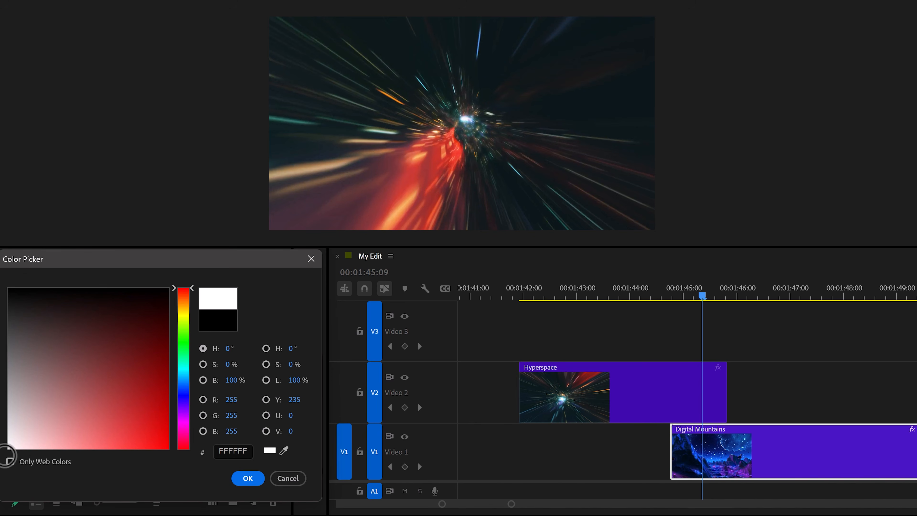
{"action": "left_click", "coordinate": [247, 477]}
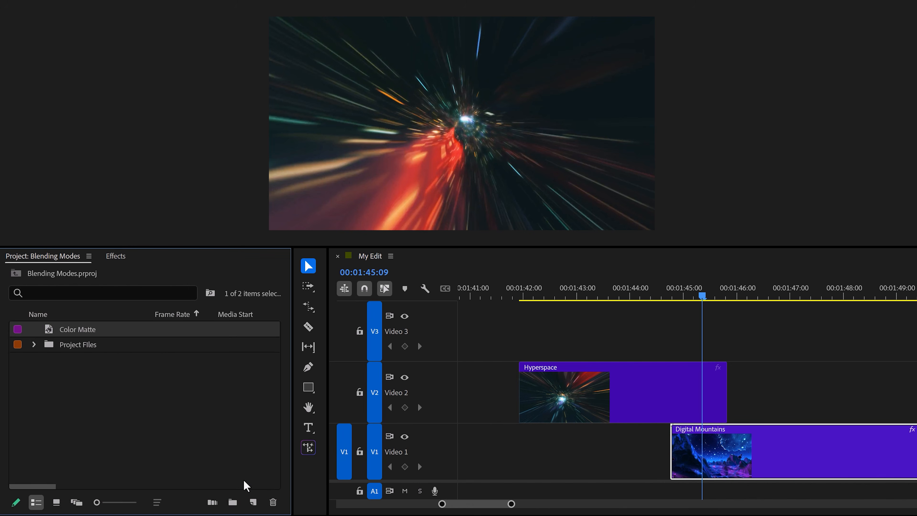
{"action": "left_click_drag", "start_coordinate": [94, 333], "coordinate": [672, 317]}
{"action": "left_click_drag", "start_coordinate": [382, 316], "coordinate": [380, 317]}
{"action": "left_click_drag", "start_coordinate": [514, 335], "coordinate": [436, 334]}
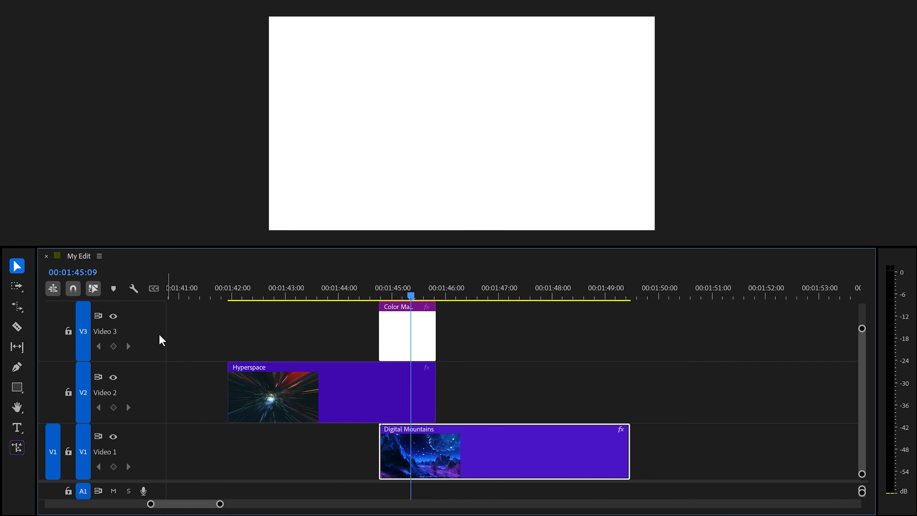
Step: Draw a circle with the Ellipse Tool over the white matte and center it in the frame
{"action": "scroll", "coordinate": [156, 337], "scroll_direction": "down", "scroll_amount": 3}
{"action": "left_click_drag", "start_coordinate": [154, 337], "coordinate": [149, 333]}
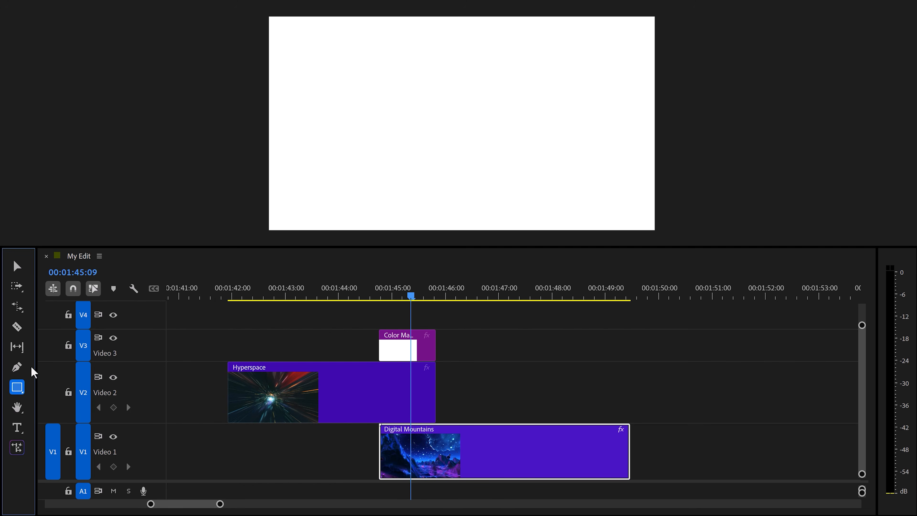
{"action": "left_click", "coordinate": [18, 388]}
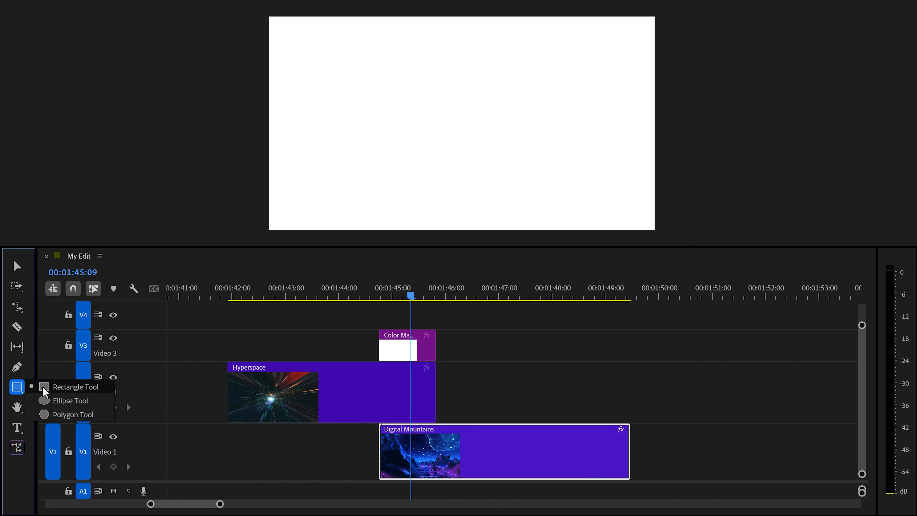
{"action": "left_click", "coordinate": [65, 401]}
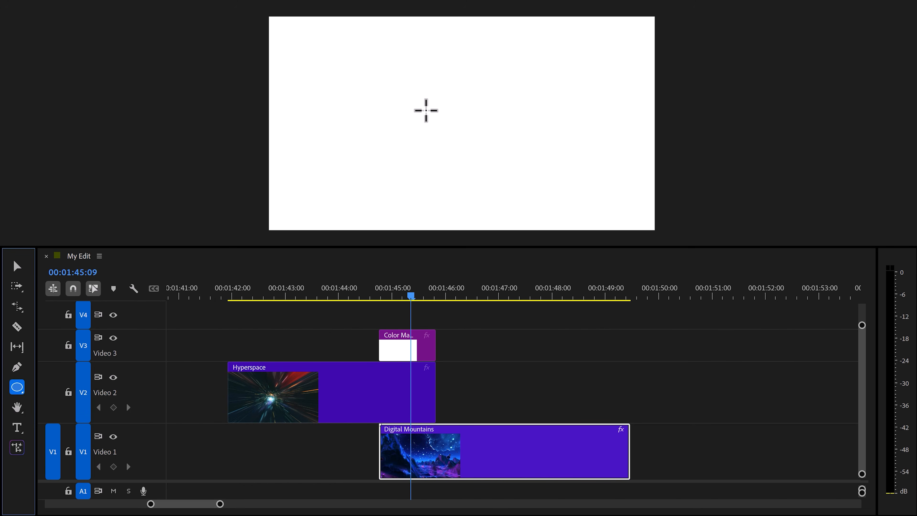
{"action": "left_click_drag", "start_coordinate": [400, 61], "coordinate": [512, 182]}
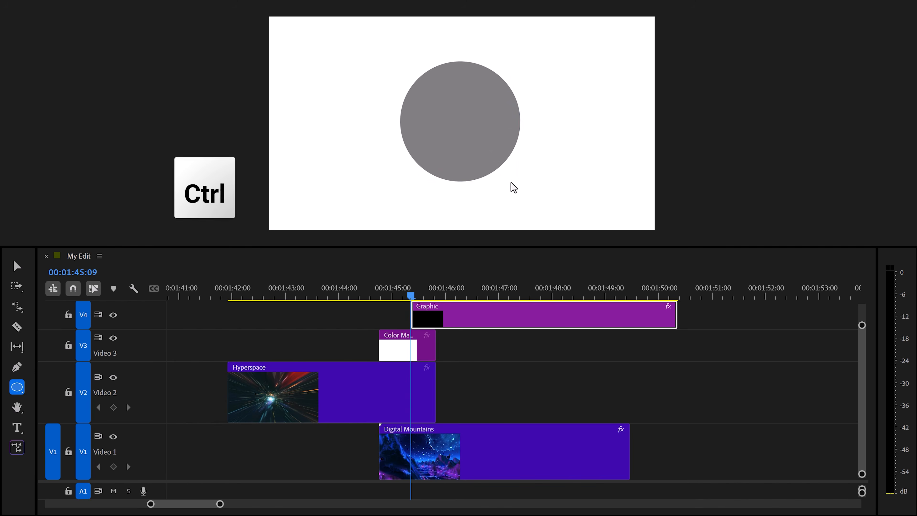
{"action": "key", "text": "ctrl"}
{"action": "left_click_drag", "start_coordinate": [494, 149], "coordinate": [491, 148]}
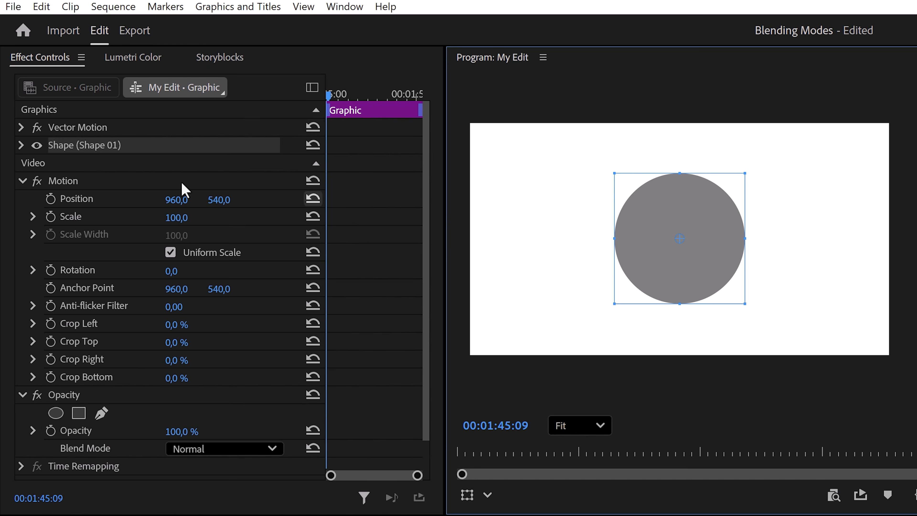
Step: Set the circle's fill color to black (000000)
{"action": "left_click", "coordinate": [22, 145]}
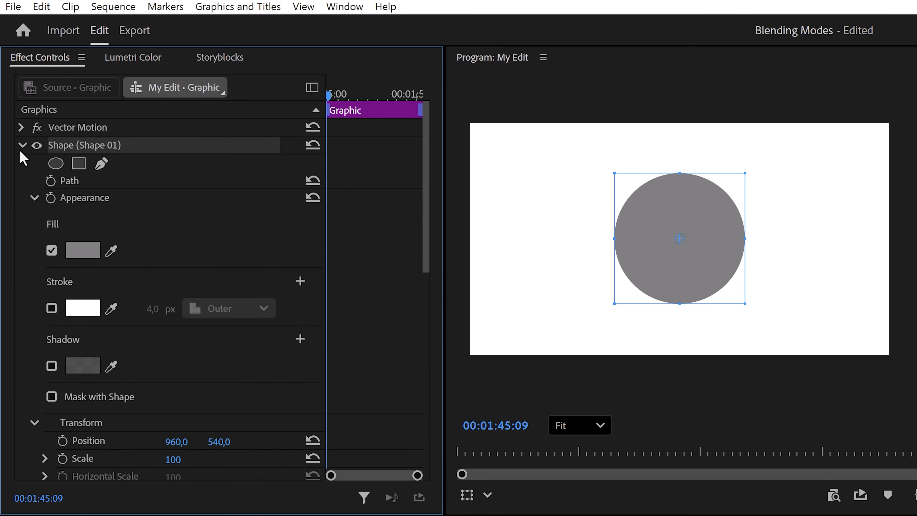
{"action": "left_click", "coordinate": [83, 251]}
{"action": "left_click_drag", "start_coordinate": [76, 258], "coordinate": [7, 169]}
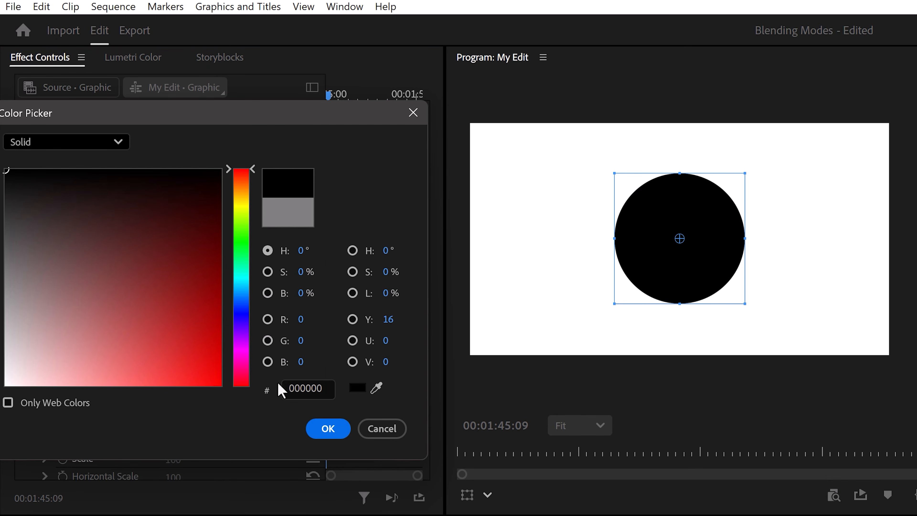
{"action": "left_click", "coordinate": [321, 431]}
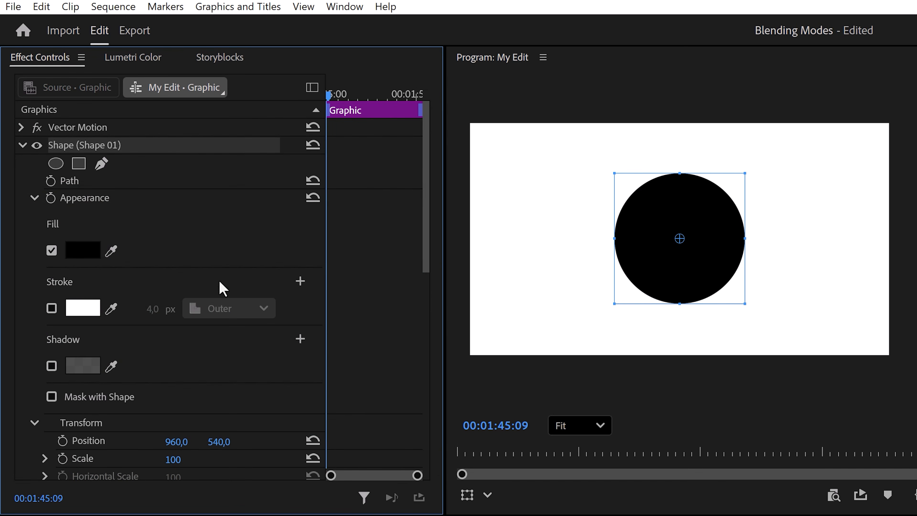
Step: Keyframe the circle's Vector Motion scale at 0 at the start of the graphic
{"action": "left_click", "coordinate": [22, 128]}
{"action": "left_click", "coordinate": [110, 164]}
{"action": "left_click_drag", "start_coordinate": [176, 165], "coordinate": [176, 165]}
{"action": "left_click", "coordinate": [178, 165]}
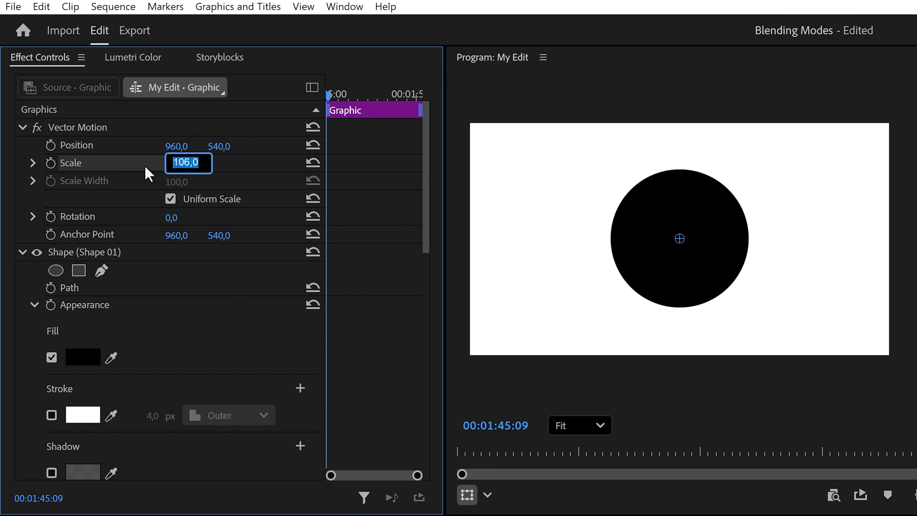
{"action": "type", "text": "0"}
{"action": "key", "text": "Return"}
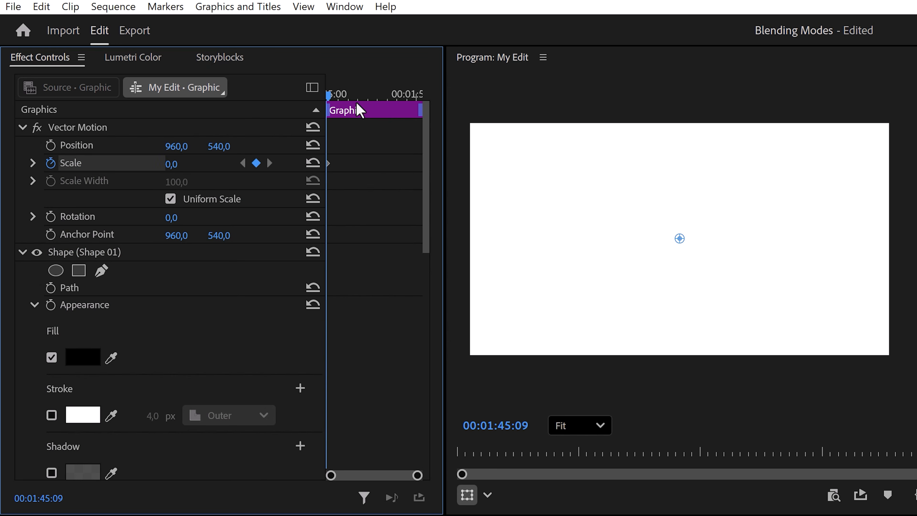
Step: Add a Vector Motion scale keyframe of 417 at 00:01:45:20 and ease the velocity curve from the first keyframe
{"action": "left_click_drag", "start_coordinate": [343, 95], "coordinate": [345, 95]}
{"action": "left_click_drag", "start_coordinate": [177, 166], "coordinate": [328, 166]}
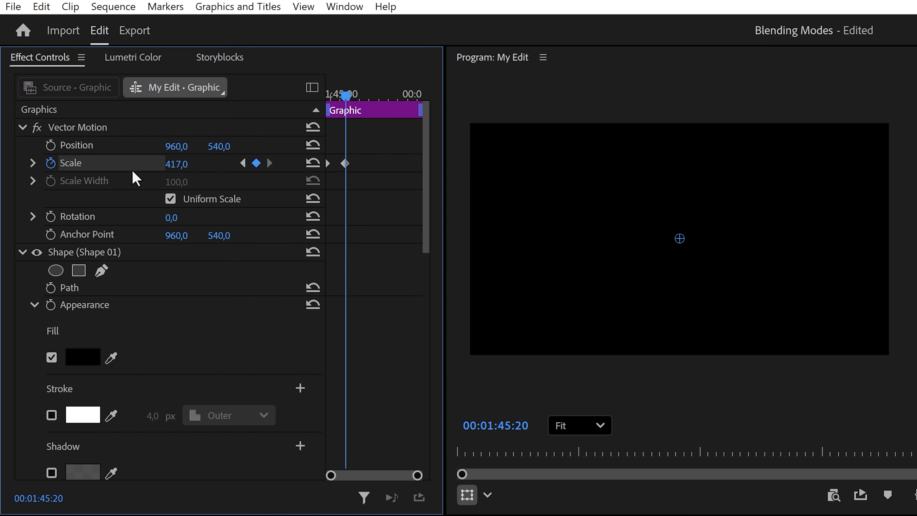
{"action": "left_click", "coordinate": [34, 165]}
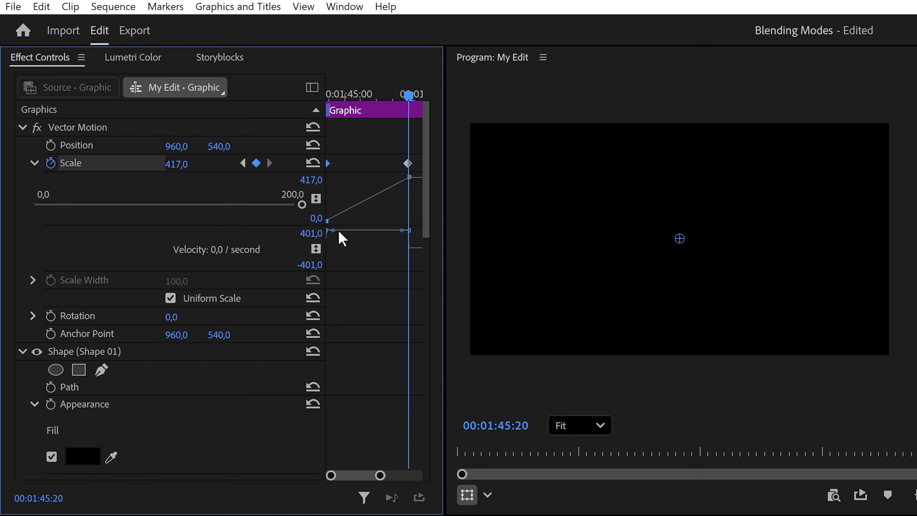
{"action": "left_click_drag", "start_coordinate": [340, 230], "coordinate": [359, 245]}
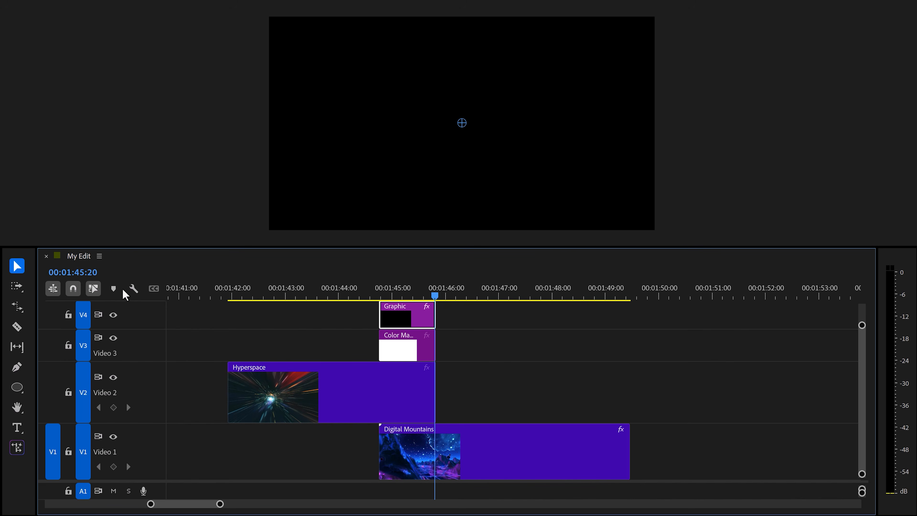
Step: Nest the Graphic and Color Matte clips into a sequence named Animation
{"action": "left_click_drag", "start_coordinate": [339, 343], "coordinate": [406, 319]}
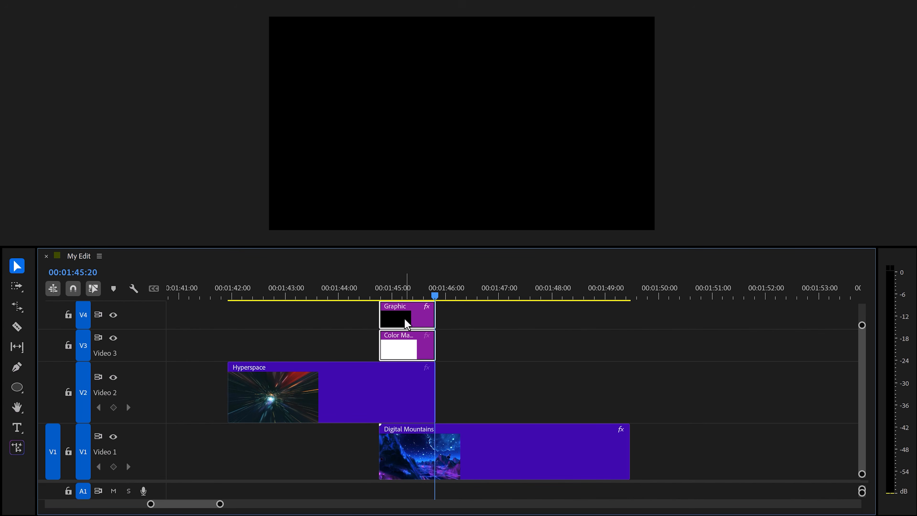
{"action": "right_click", "coordinate": [406, 319]}
{"action": "left_click", "coordinate": [437, 237]}
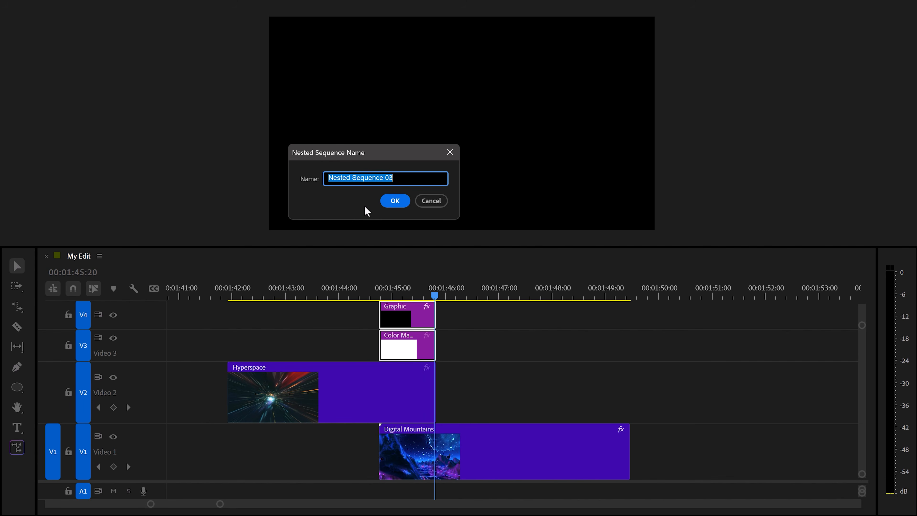
{"action": "type", "text": "Animation"}
{"action": "left_click", "coordinate": [394, 199]}
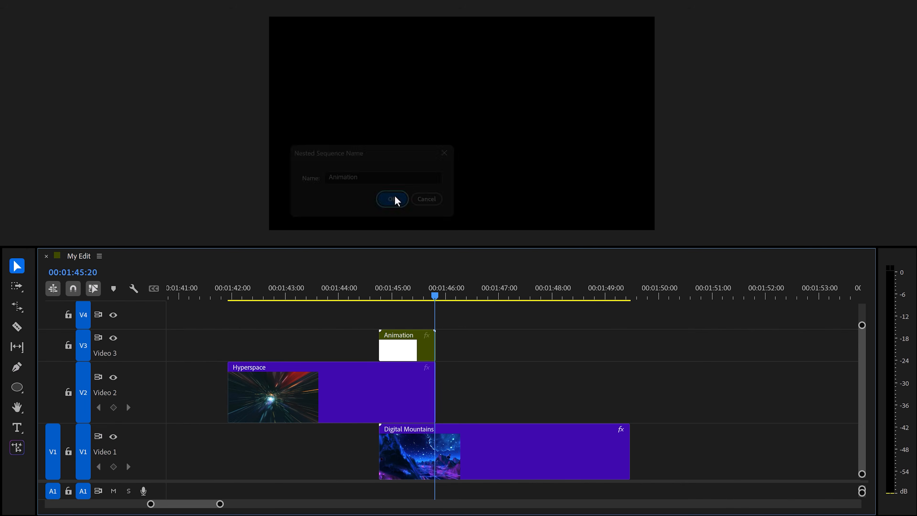
Step: Split the Hyperspace clip at 00:01:44:19, where the Animation nest begins
{"action": "left_click", "coordinate": [391, 293]}
{"action": "left_click_drag", "start_coordinate": [393, 295], "coordinate": [379, 295]}
{"action": "left_click", "coordinate": [384, 376]}
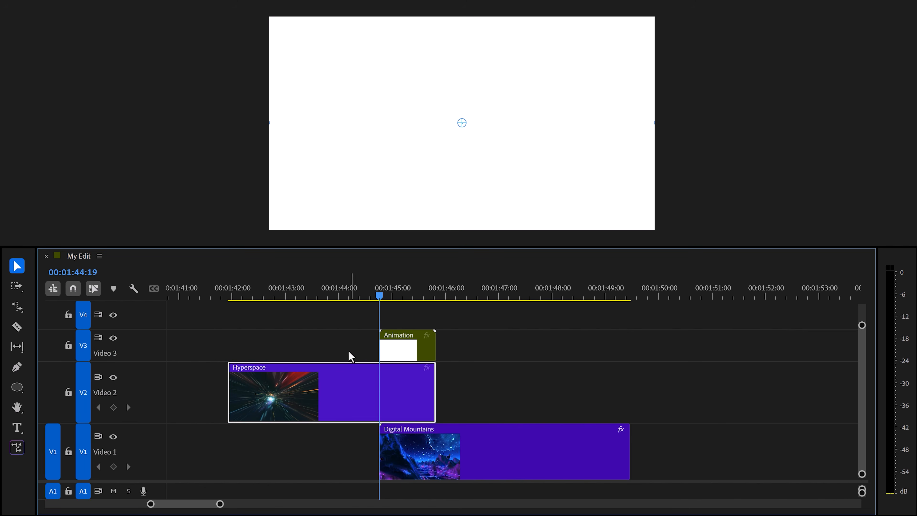
{"action": "key", "text": "ctrl+k"}
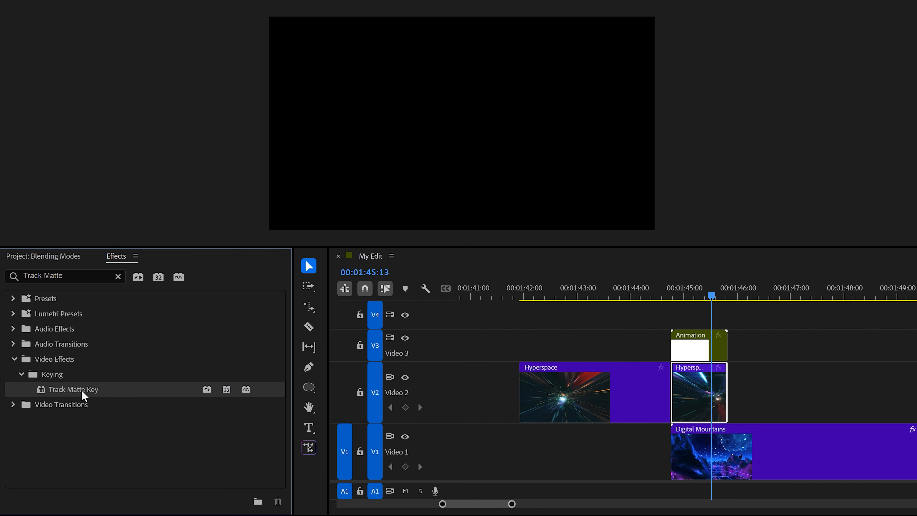
Step: Apply Track Matte Key to the second Hyperspace segment, with Video 3 as the matte and compositing using Matte Luma
{"action": "left_click_drag", "start_coordinate": [82, 391], "coordinate": [699, 397]}
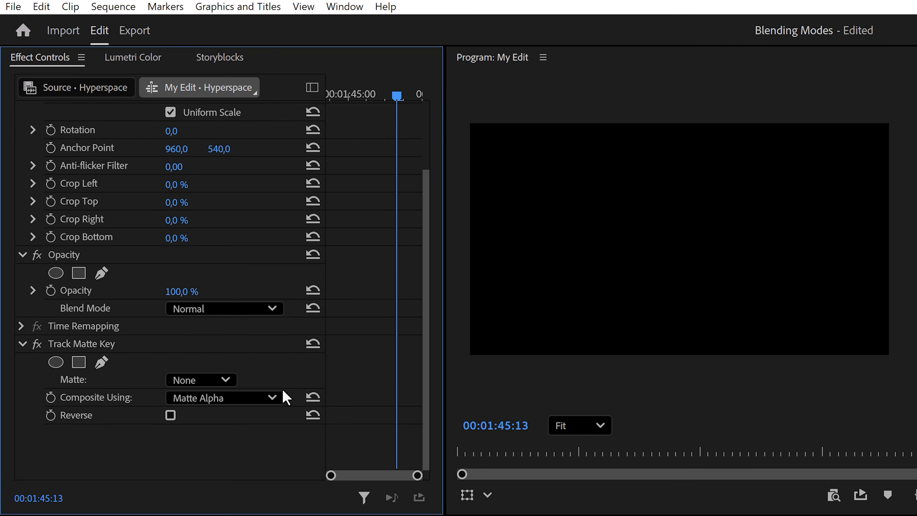
{"action": "left_click", "coordinate": [222, 382]}
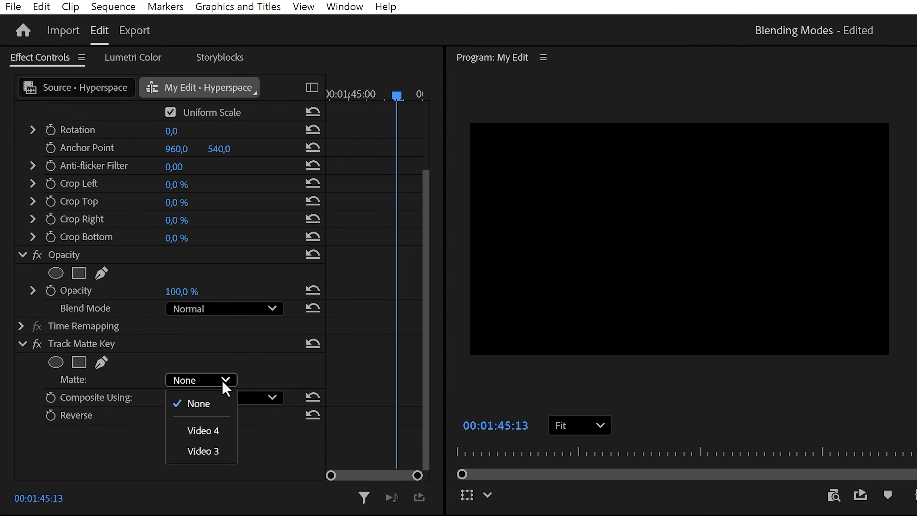
{"action": "left_click", "coordinate": [206, 456]}
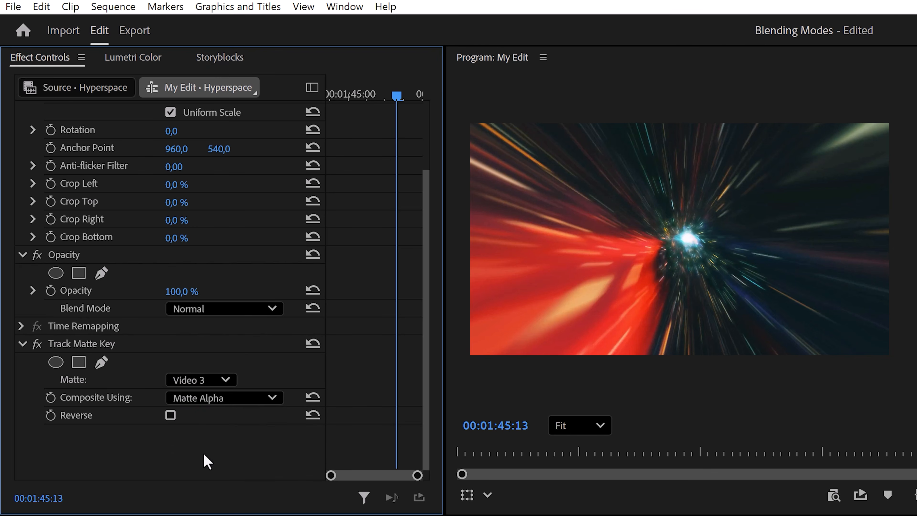
{"action": "left_click", "coordinate": [257, 400]}
{"action": "left_click", "coordinate": [225, 441]}
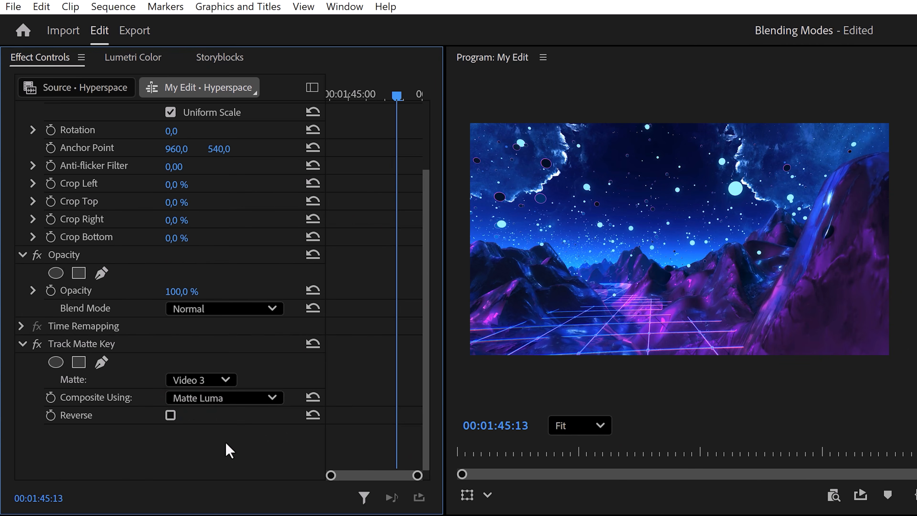